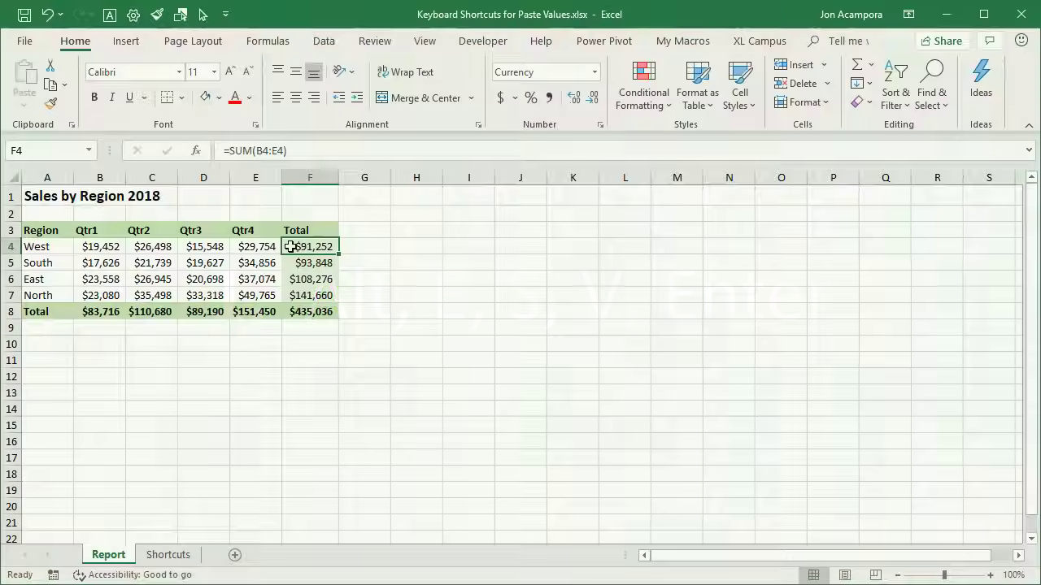
# Step: Copy the Total column formulas in F4:F8 of the Report sheet
pyautogui.moveTo(288, 246); pyautogui.dragTo(286, 311)
pyautogui.moveTo(392, 231); pyautogui.dragTo(391, 231)
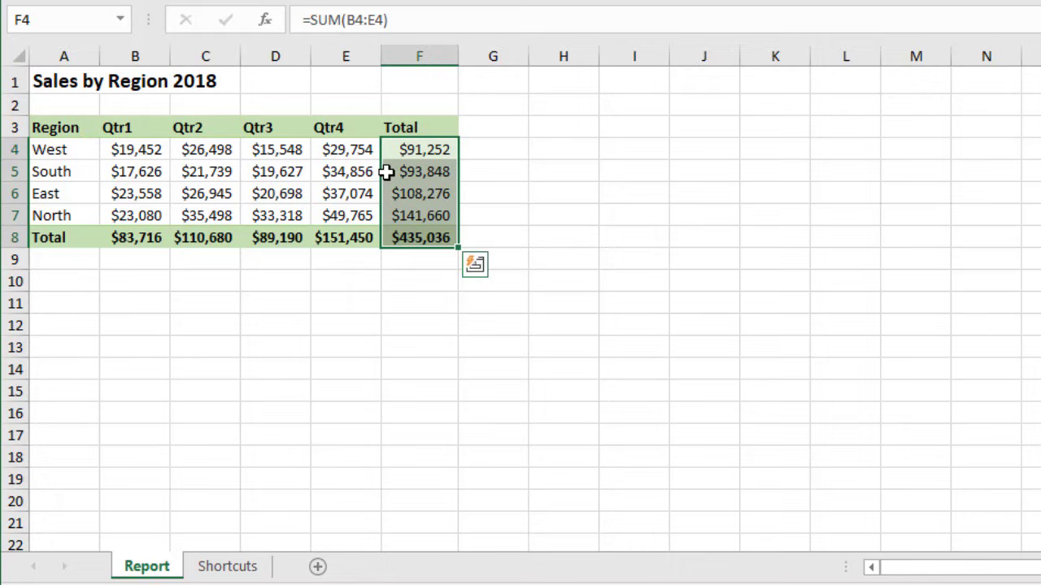
pyautogui.hotkey('ctrl', 'c')
pyautogui.hotkey('ctrl', 'c')
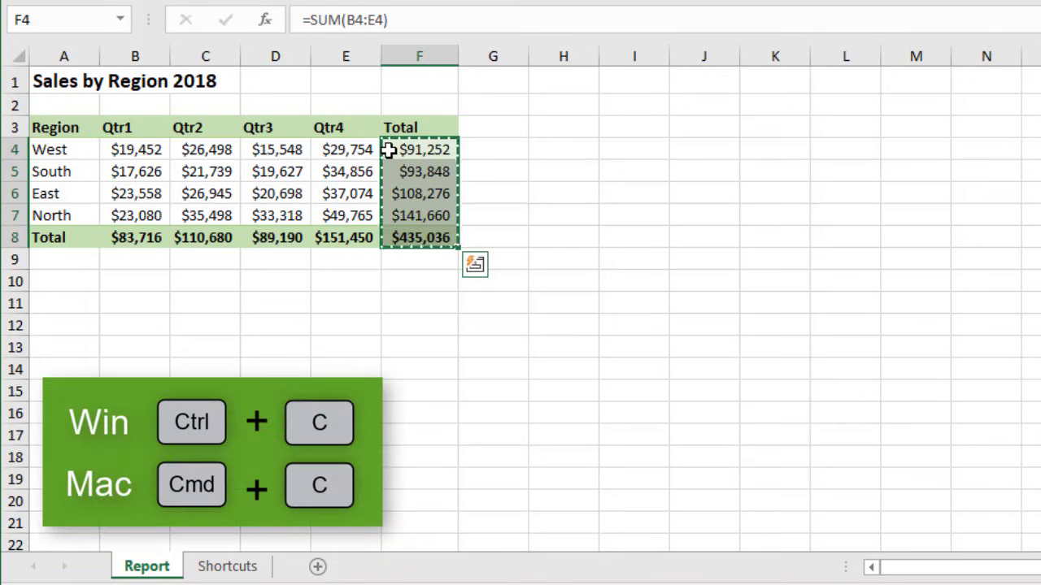
# Step: Paste the copied totals as values only starting at H4, using Paste Special with the Values option
pyautogui.press('Right')
pyautogui.press('Right')
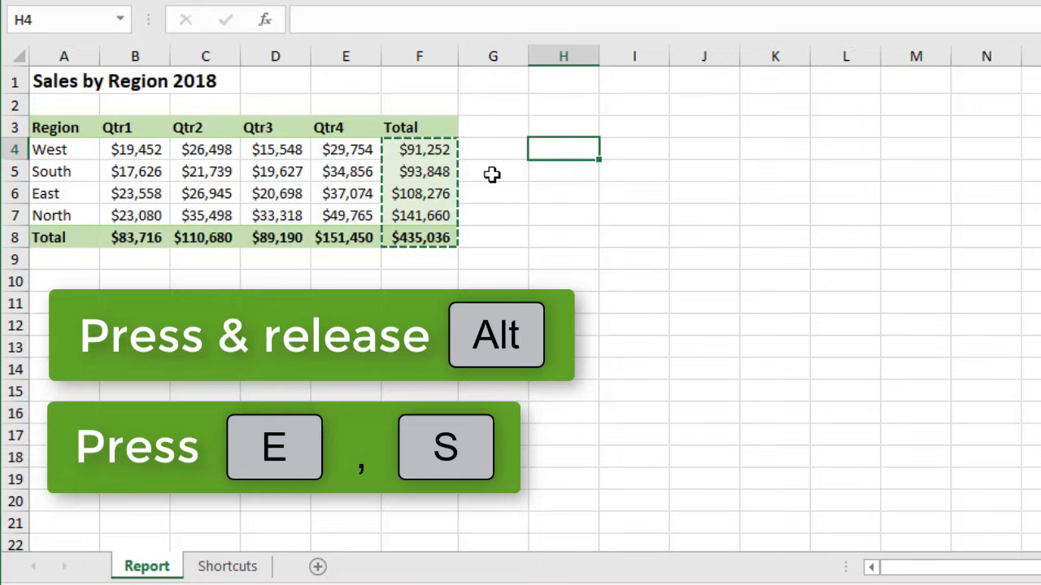
pyautogui.hotkey('alt', 'e')
pyautogui.press('s')
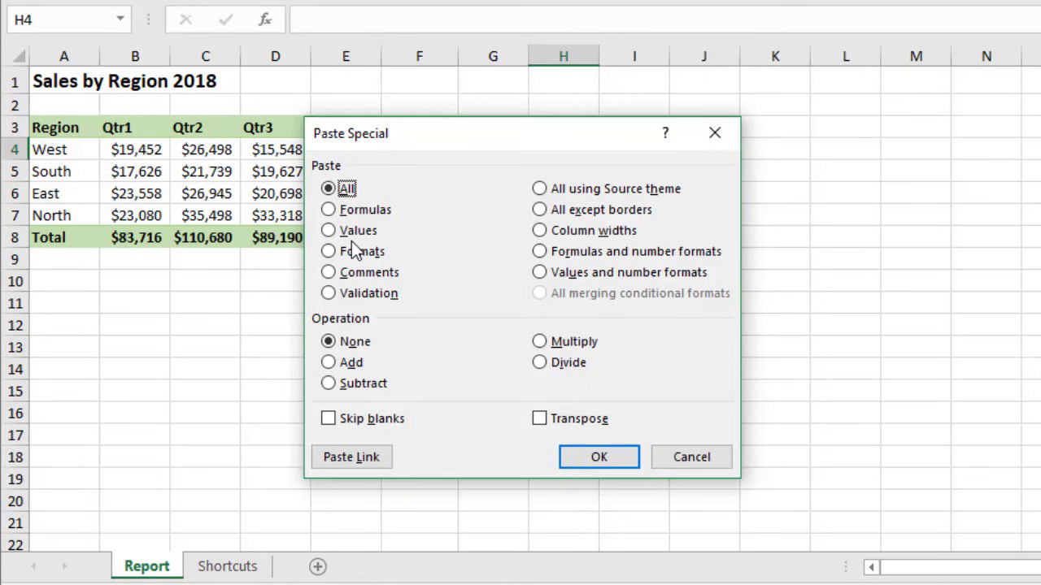
pyautogui.press('v')
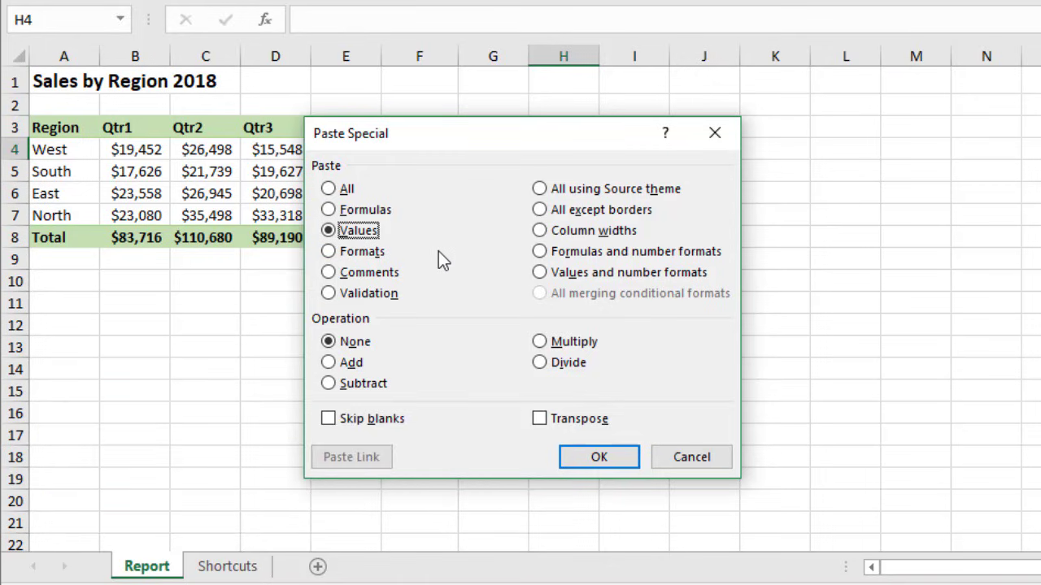
pyautogui.press('Return')
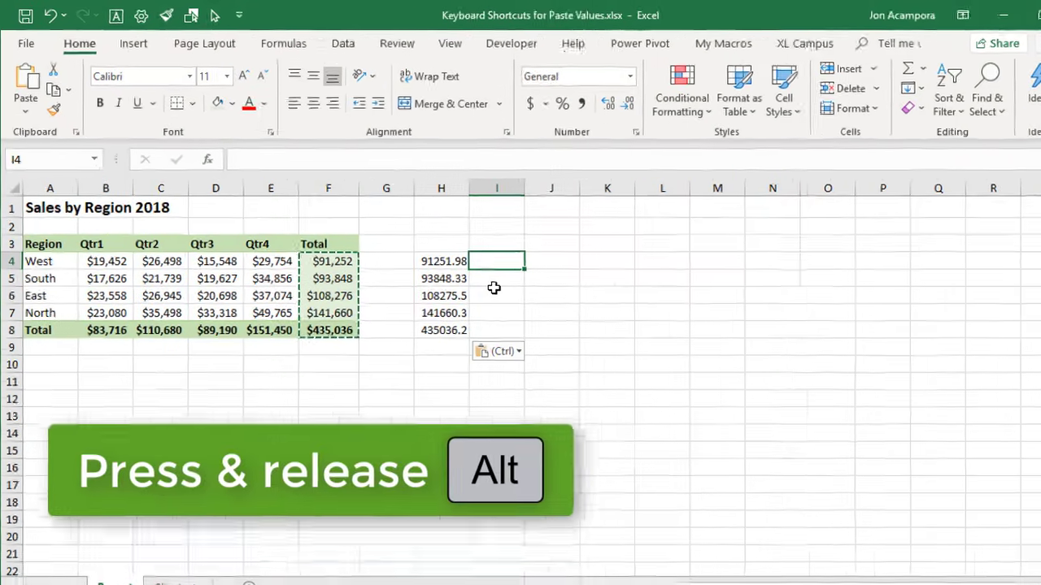
# Step: Paste the copied totals starting at I4 with the ribbon's Paste Values option
pyautogui.press('alt')
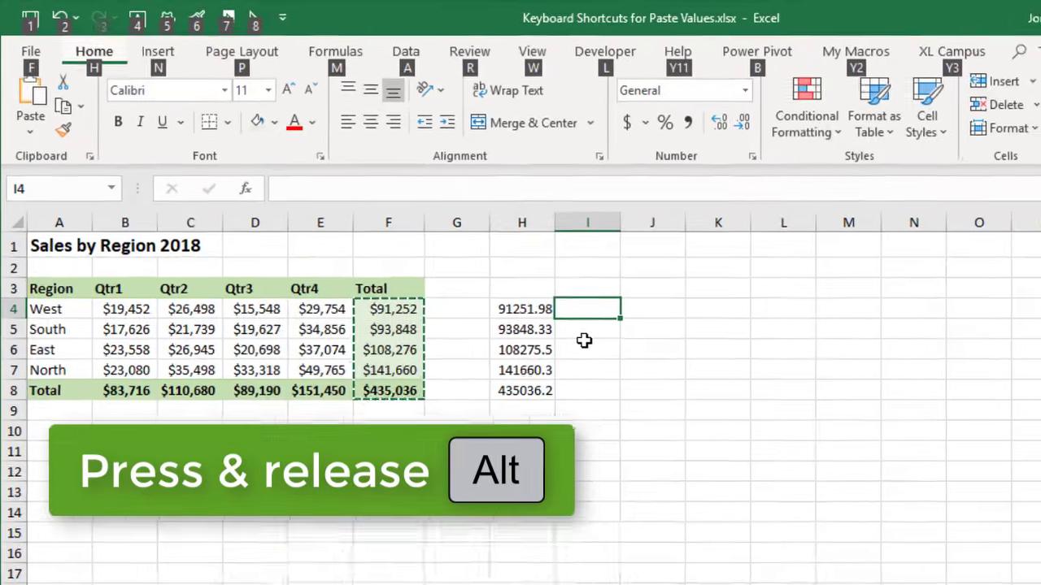
pyautogui.press('h')
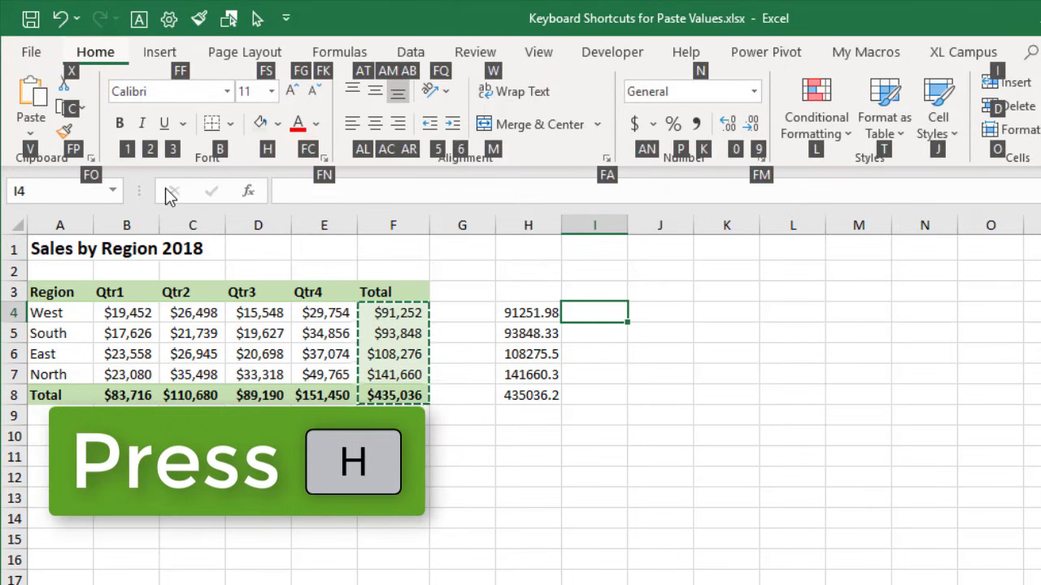
pyautogui.press('v')
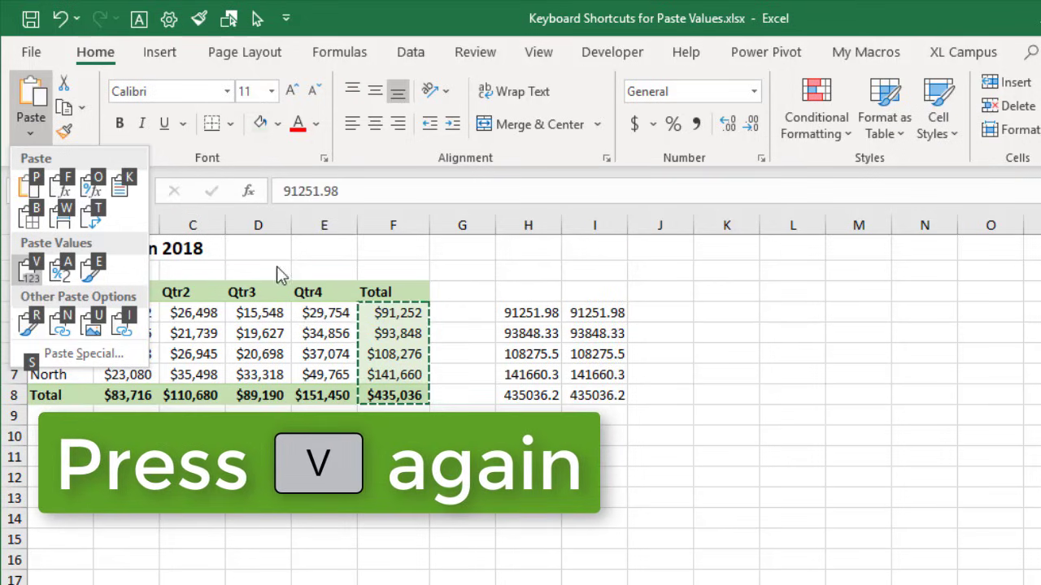
pyautogui.press('v')
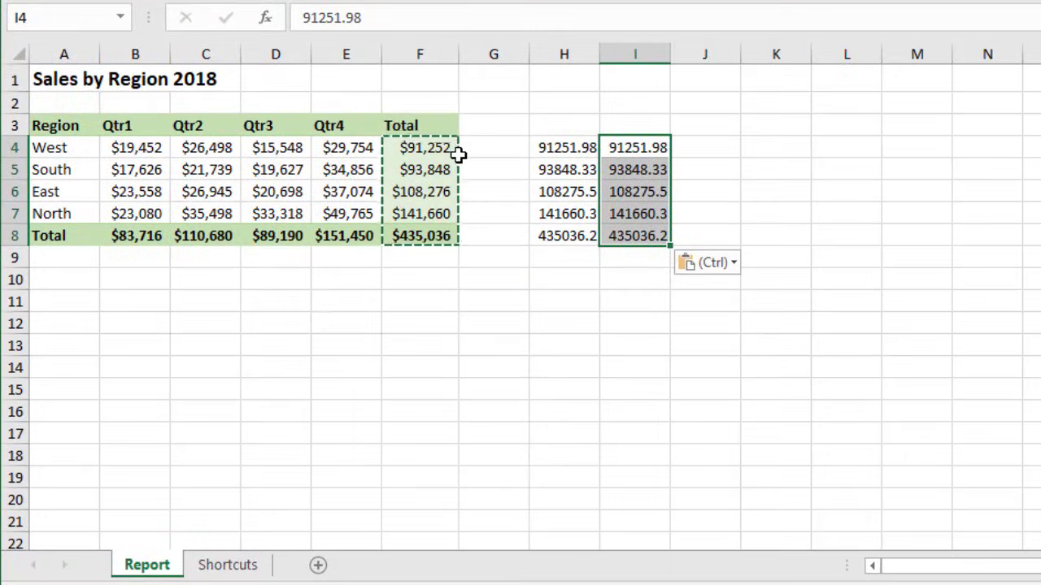
# Step: Paste the copied totals as values starting at J4 through the cell's context menu
pyautogui.click(732, 152)
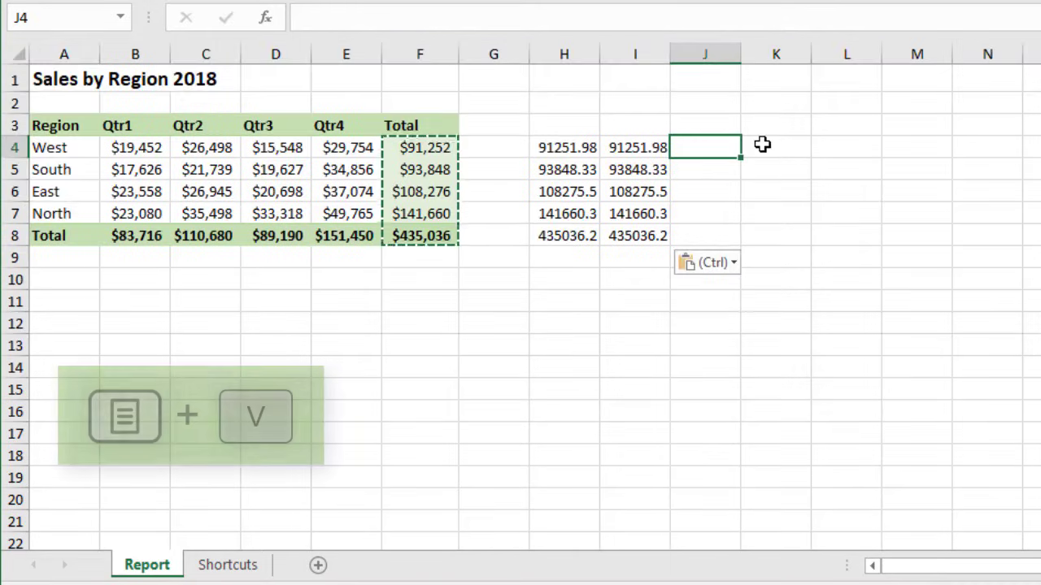
pyautogui.press('Menu')
pyautogui.press('v')
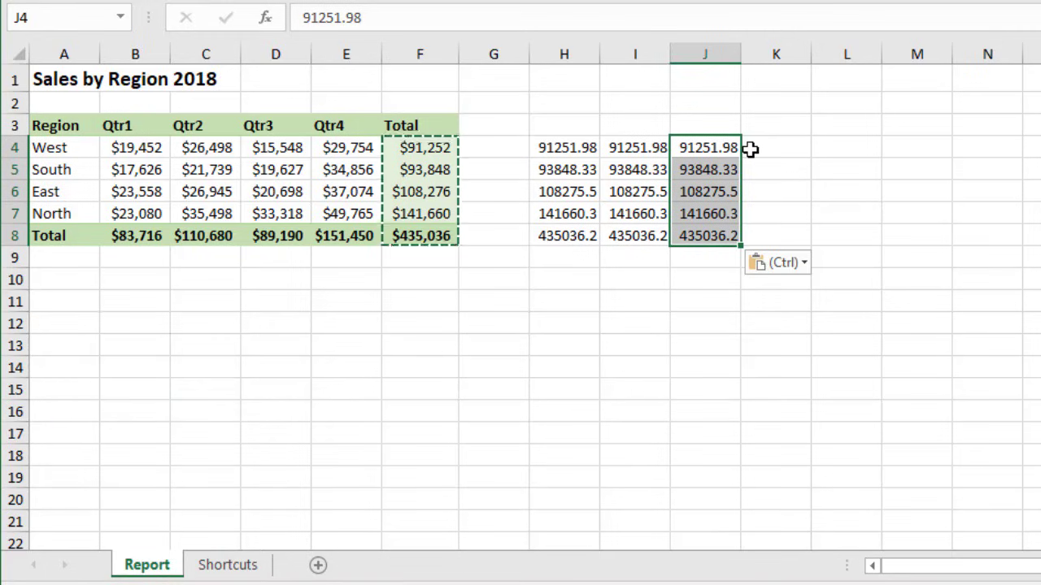
pyautogui.press('Menu')
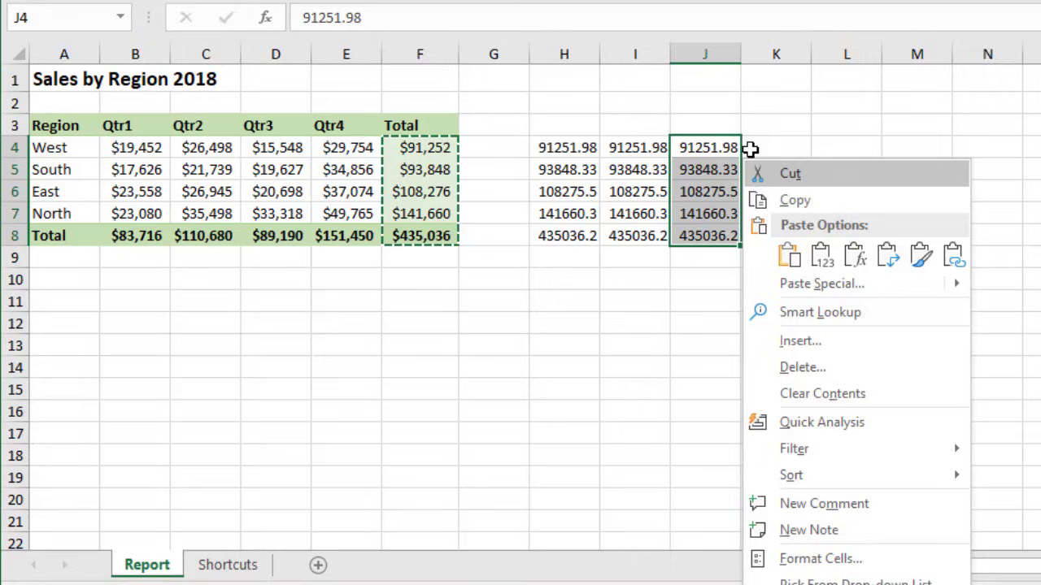
pyautogui.click(826, 261)
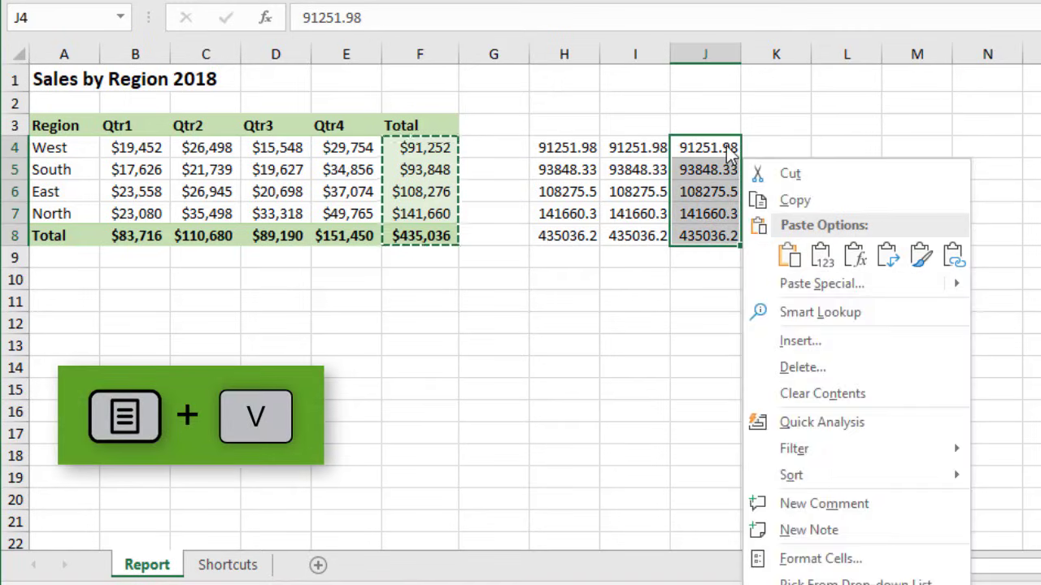
pyautogui.press('Escape')
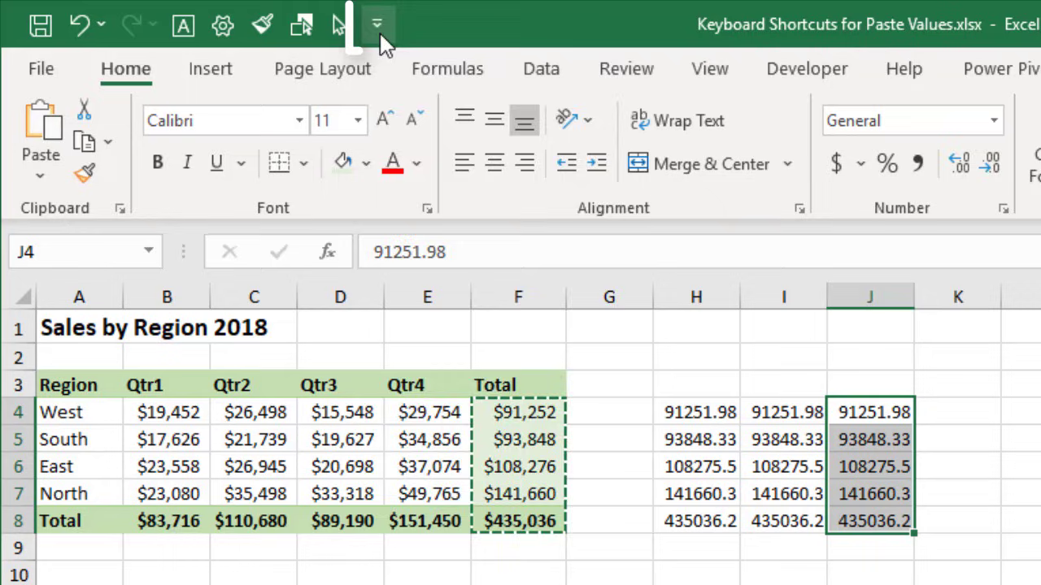
# Step: Add the Paste Values command from the All Commands list to the Quick Access Toolbar customization
pyautogui.click(360, 23)
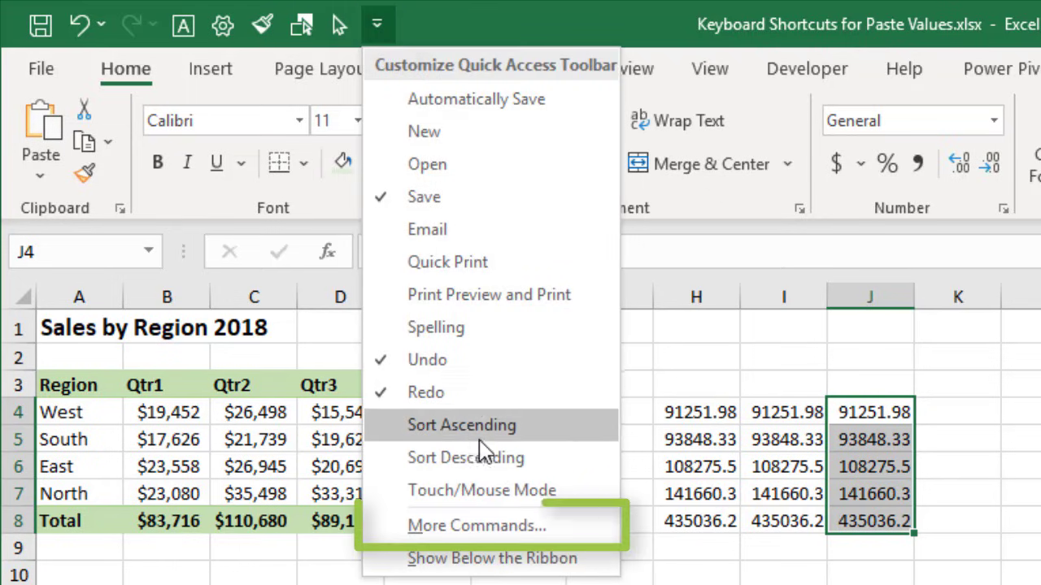
pyautogui.click(493, 527)
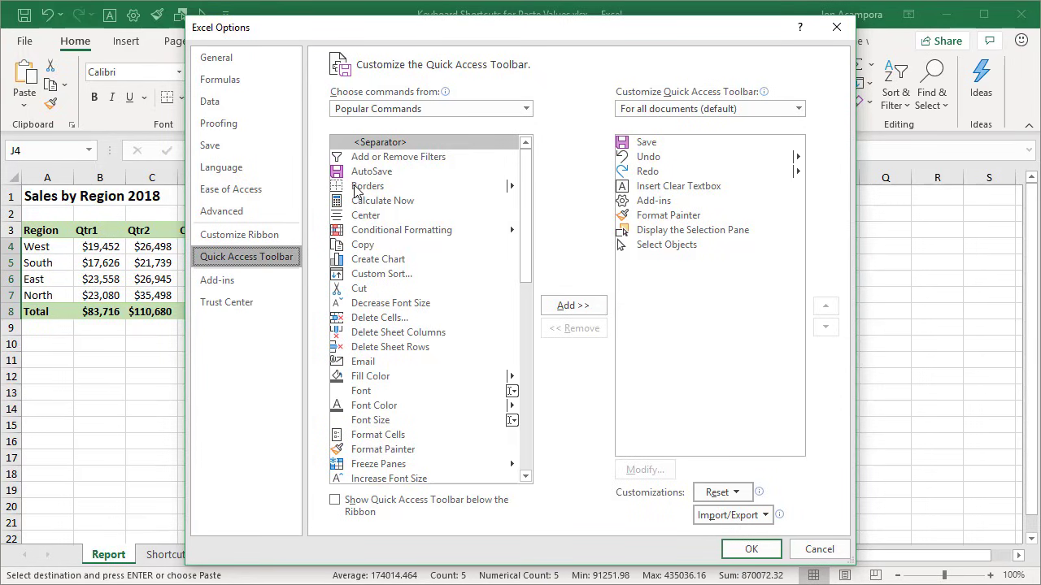
pyautogui.click(408, 112)
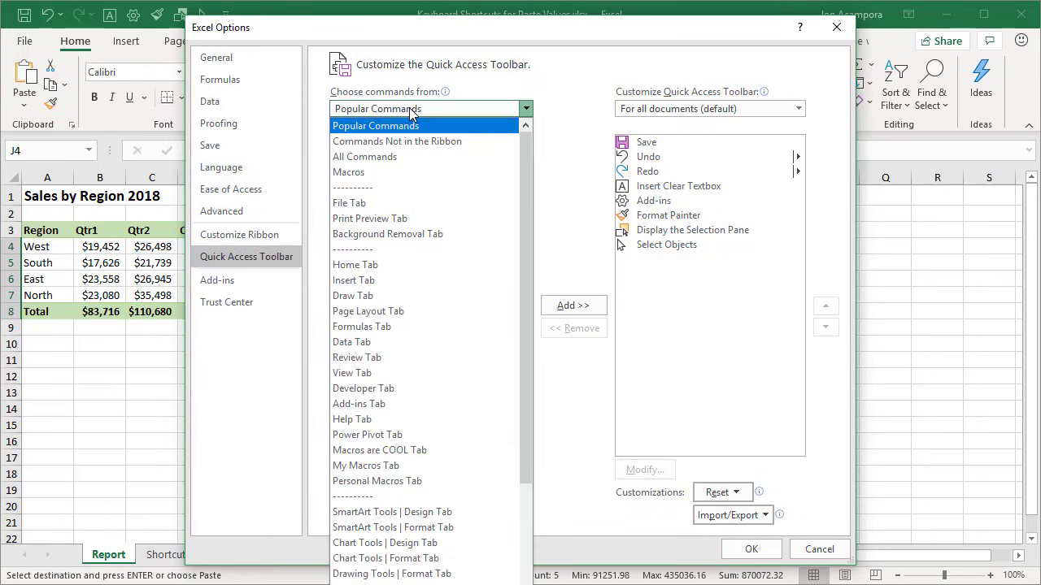
pyautogui.click(372, 159)
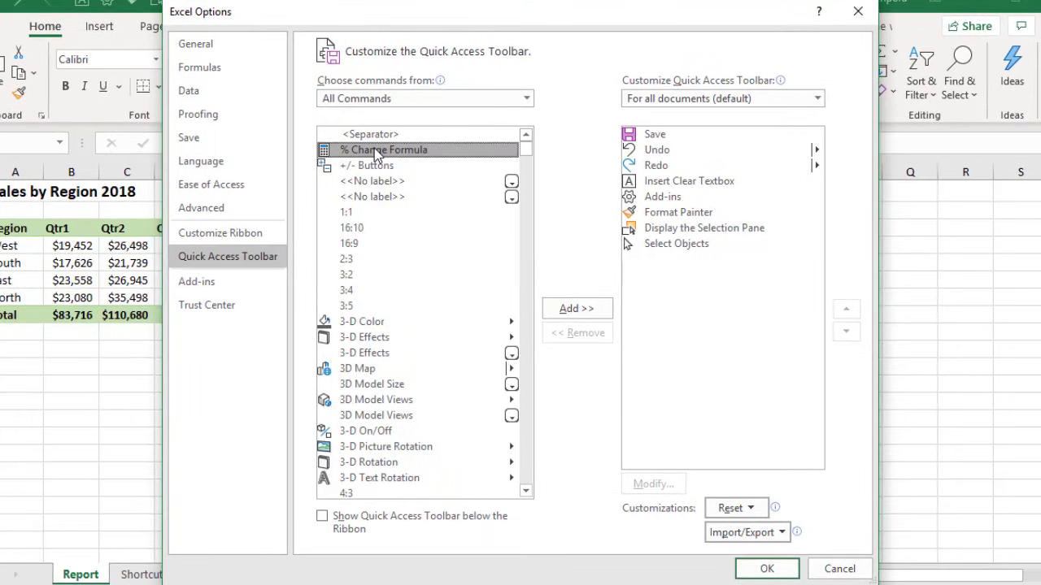
pyautogui.press('p')
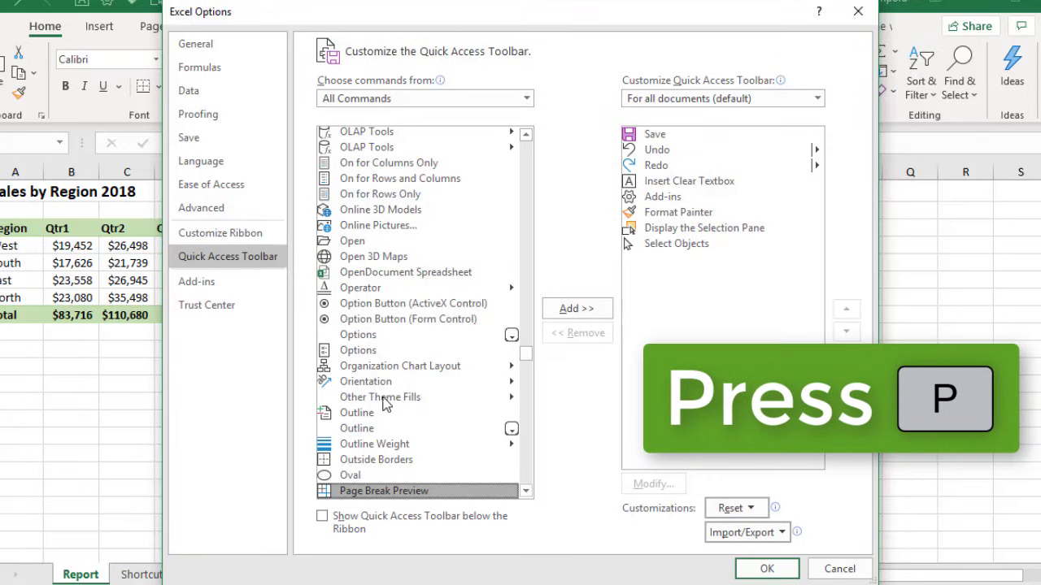
pyautogui.scroll(-9, 385, 405)
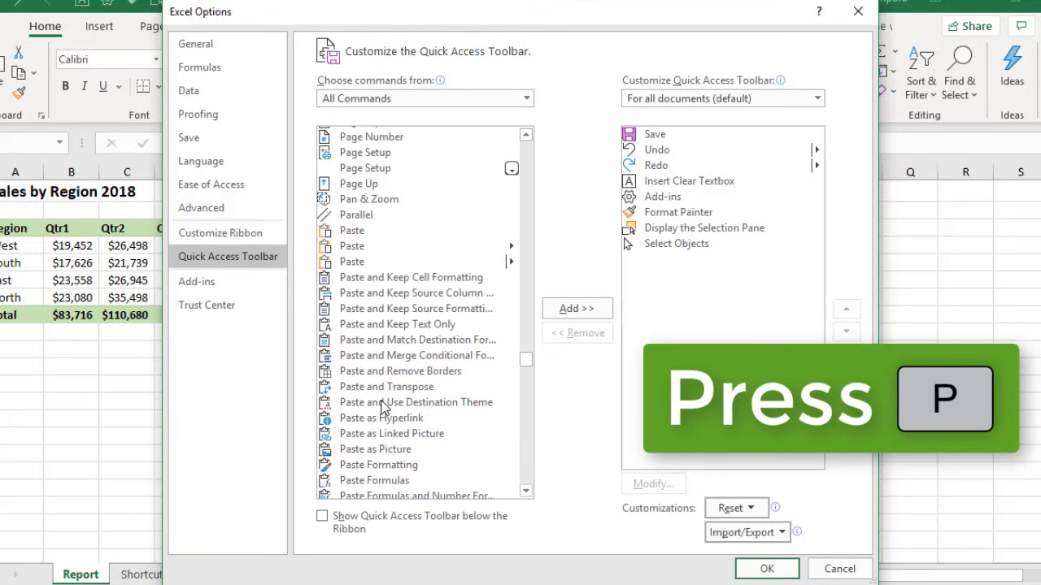
pyautogui.scroll(-4, 385, 405)
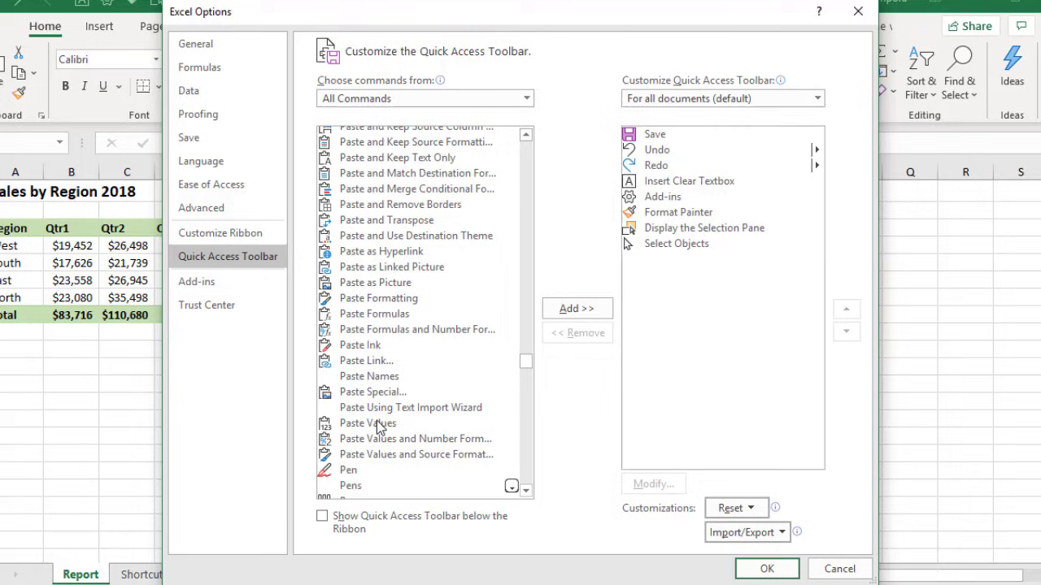
pyautogui.click(366, 424)
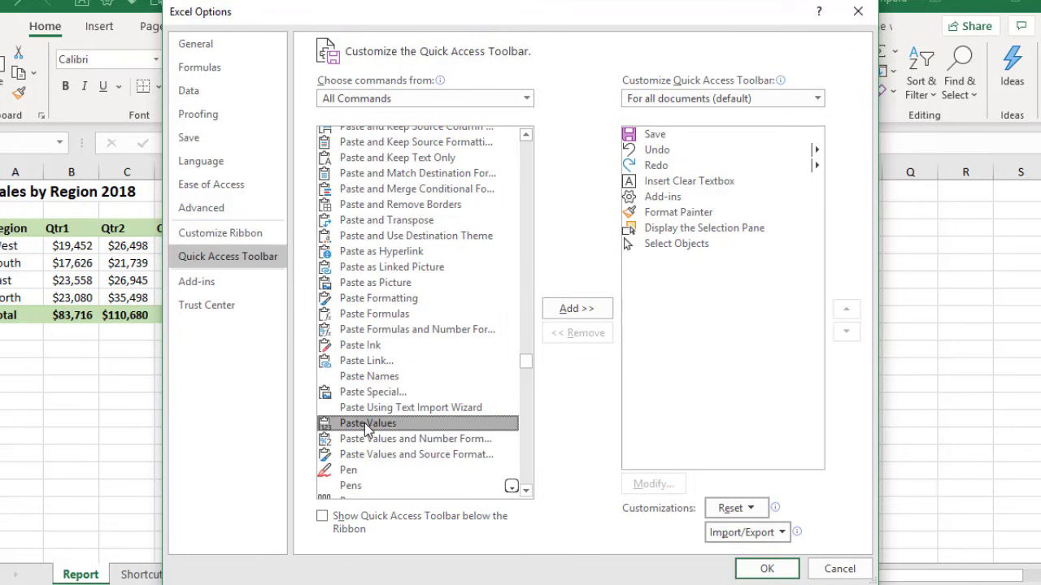
pyautogui.click(587, 310)
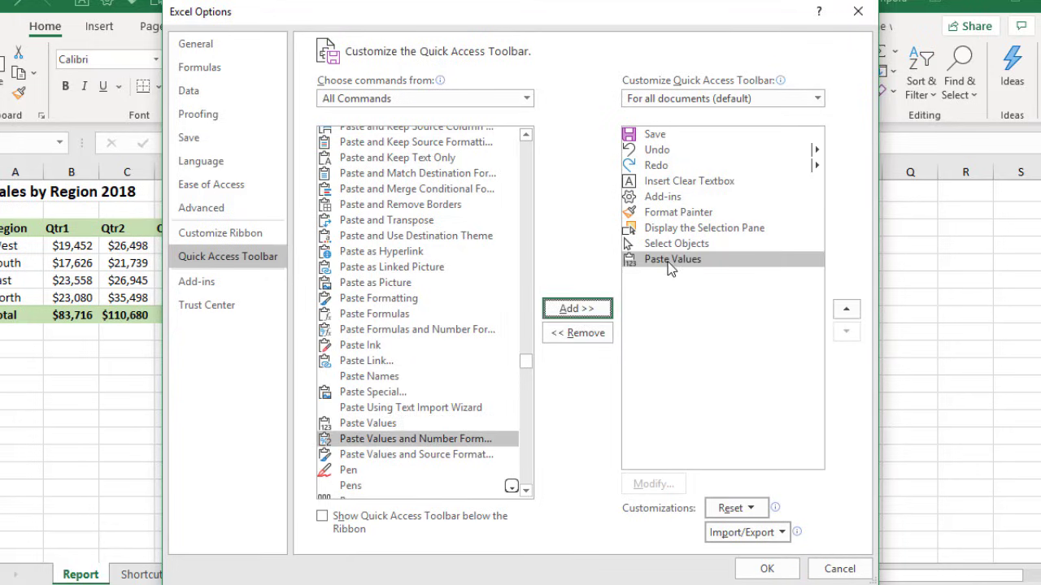
# Step: Move Paste Values to first place in the Quick Access Toolbar, ahead of Save, and apply the change
pyautogui.click(847, 312)
pyautogui.click(846, 312)
pyautogui.click(846, 313)
pyautogui.click(846, 313)
pyautogui.click(846, 313)
pyautogui.click(846, 312)
pyautogui.click(847, 312)
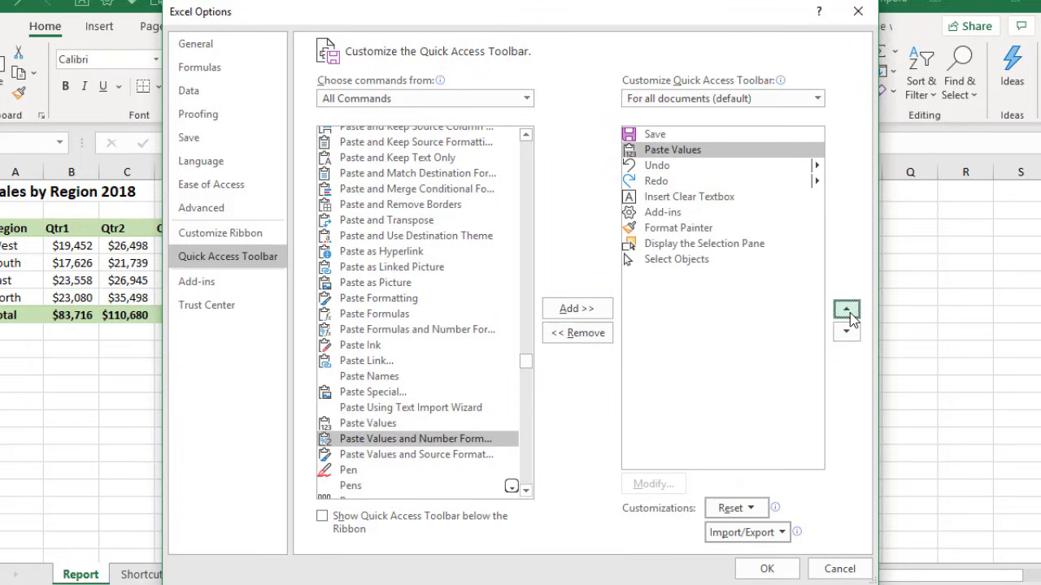
pyautogui.click(846, 313)
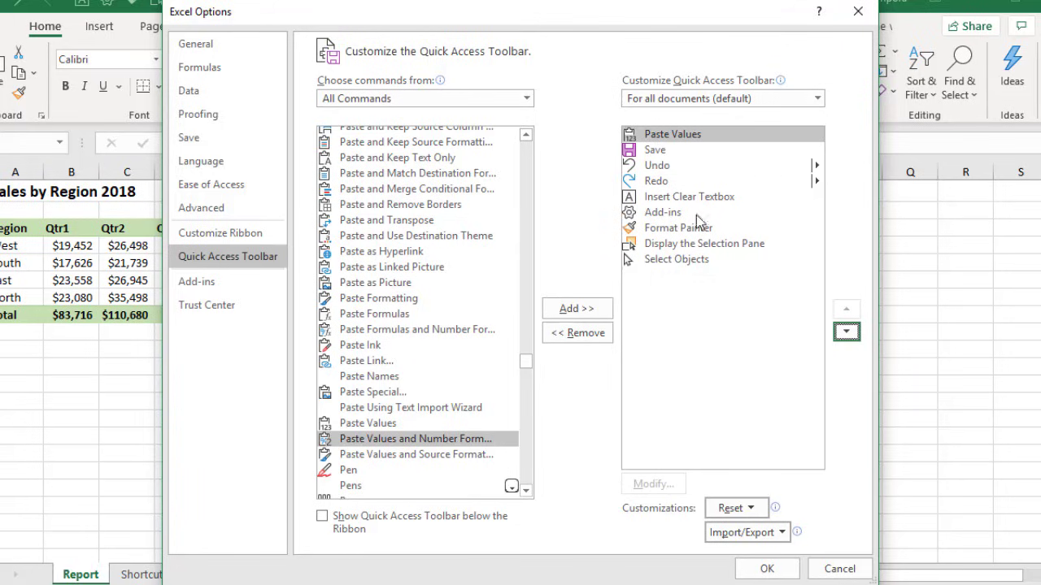
pyautogui.click(760, 569)
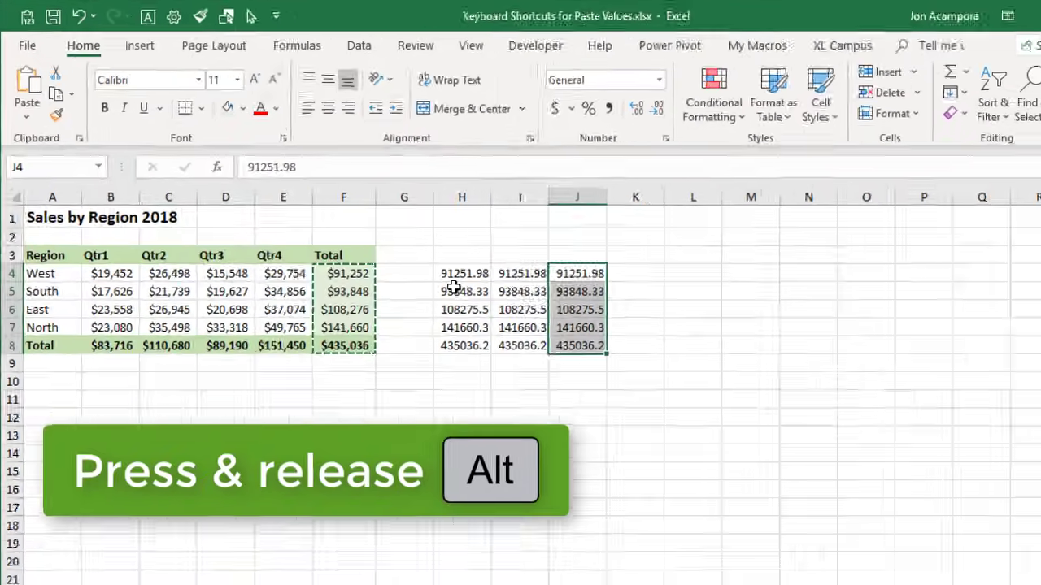
# Step: Paste the copied totals starting at K4 with the Quick Access Toolbar's Paste Values command
pyautogui.press('alt')
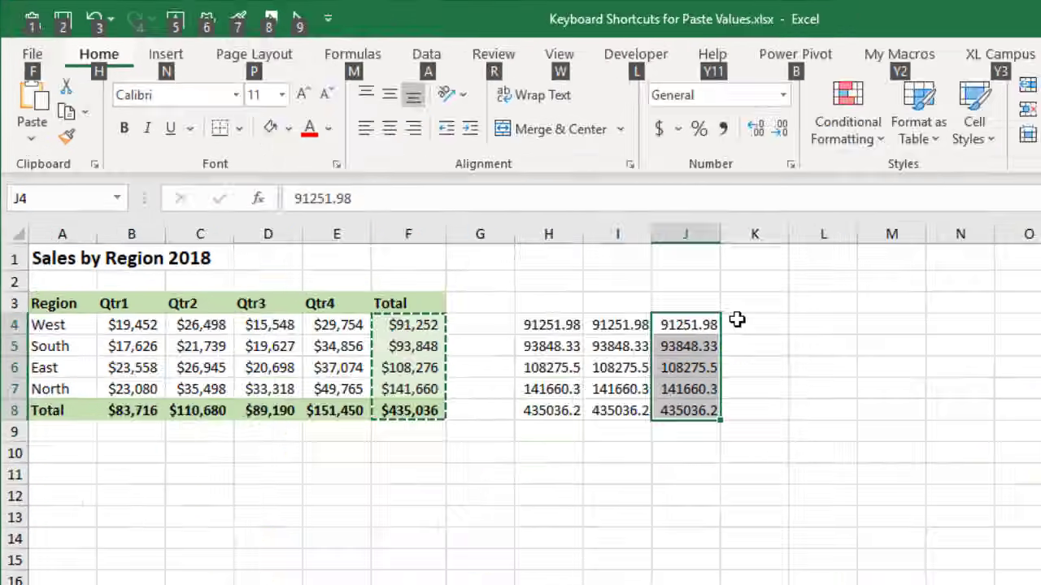
pyautogui.click(566, 248)
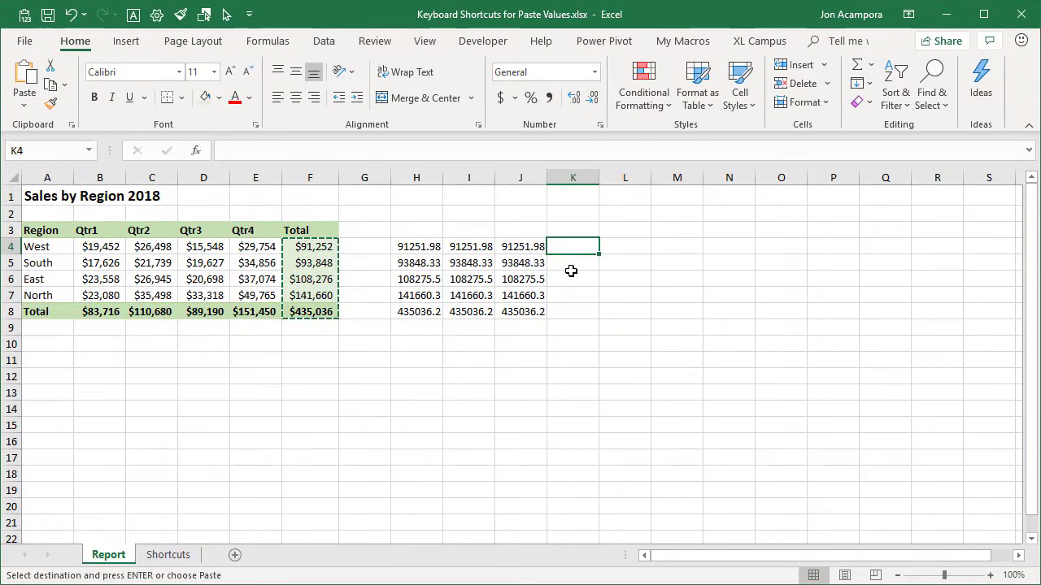
pyautogui.hotkey('alt', '1')
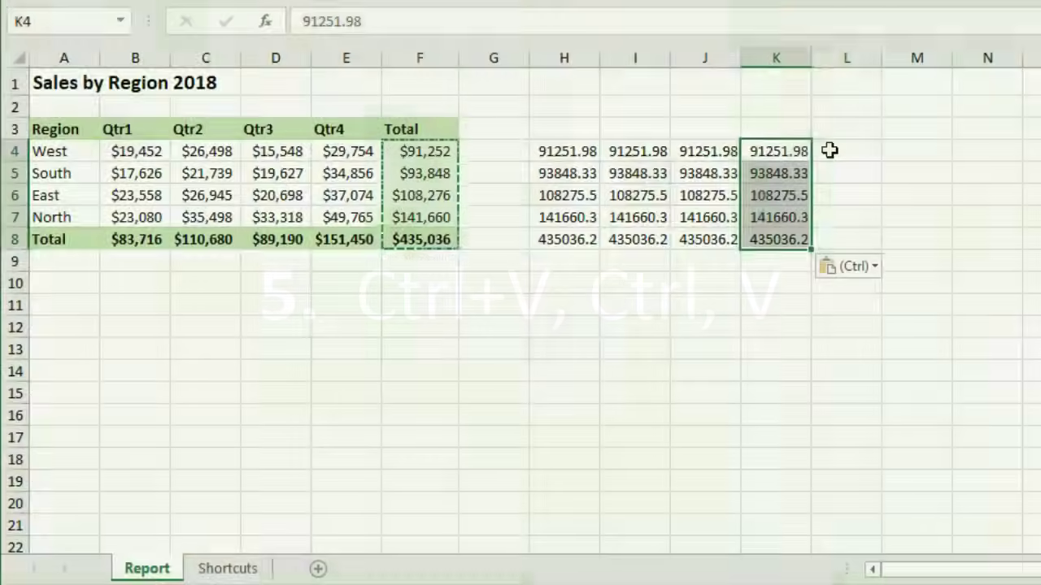
# Step: Paste the copied totals starting at L4 and switch the pasted range to Values through its Paste Options
pyautogui.click(829, 149)
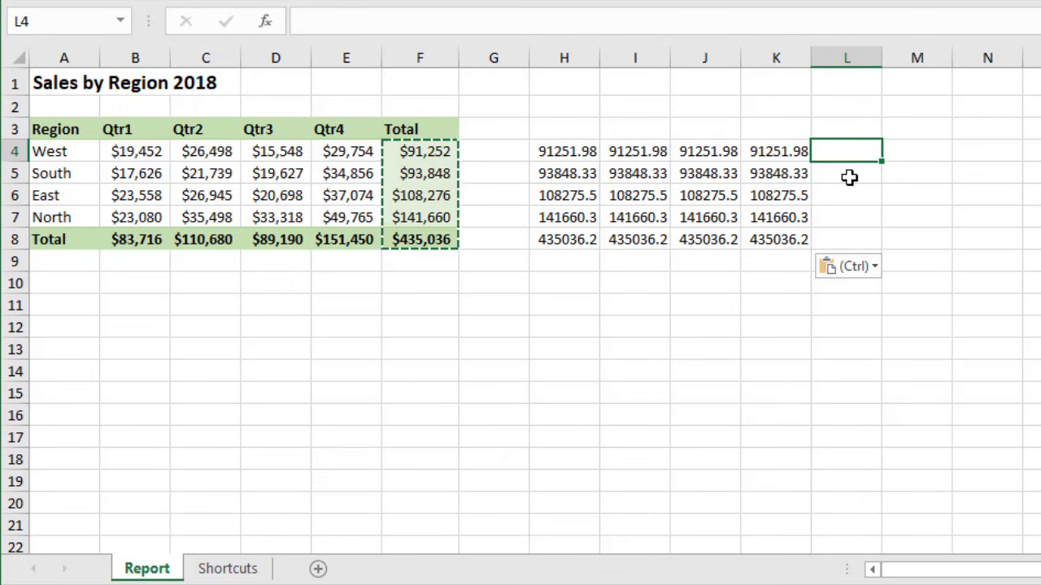
pyautogui.write('$365,008 $375,393 $433,102 $566,641 ########')
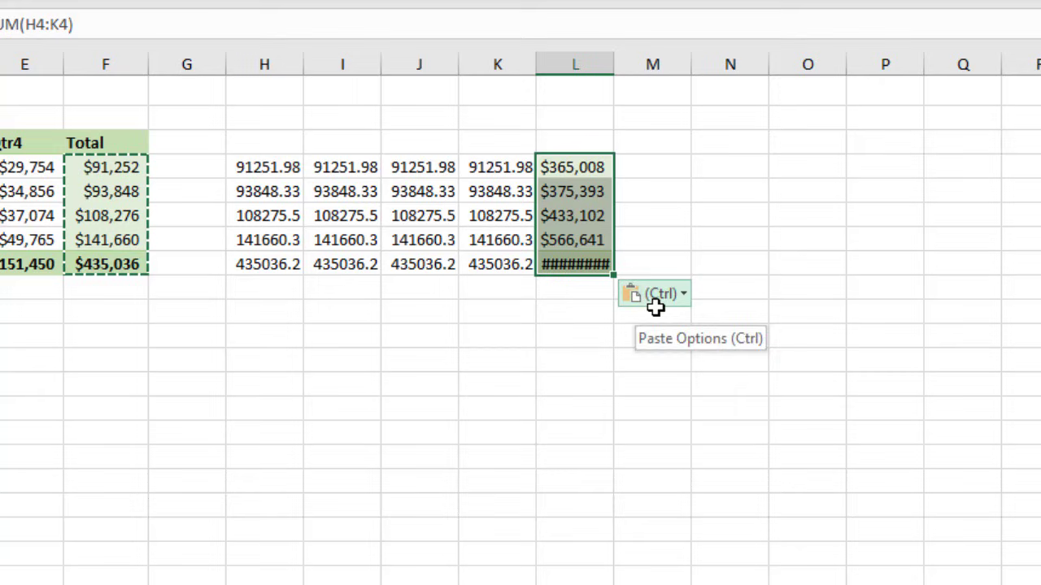
pyautogui.press('ctrl')
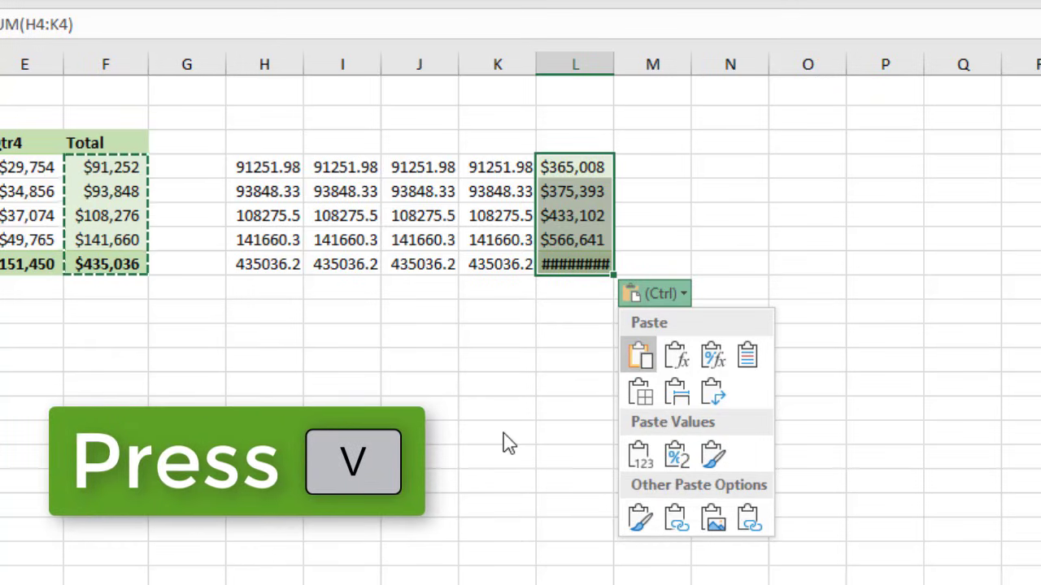
pyautogui.press('v')
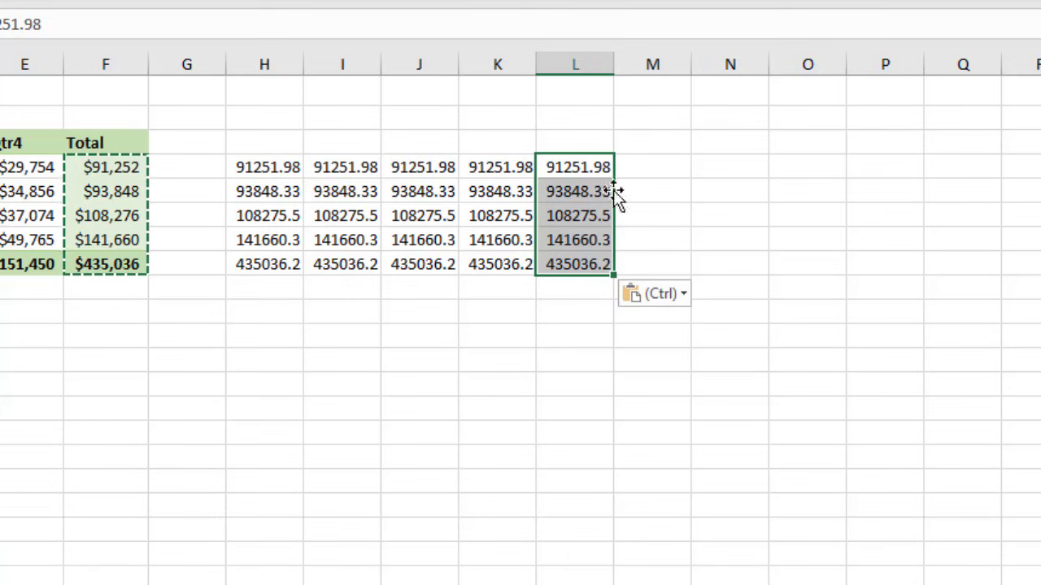
# Step: Paste the copied totals starting at M4 and convert the pasted range to Values through its Paste Options
pyautogui.click(637, 171)
pyautogui.hotkey('ctrl', 'v')
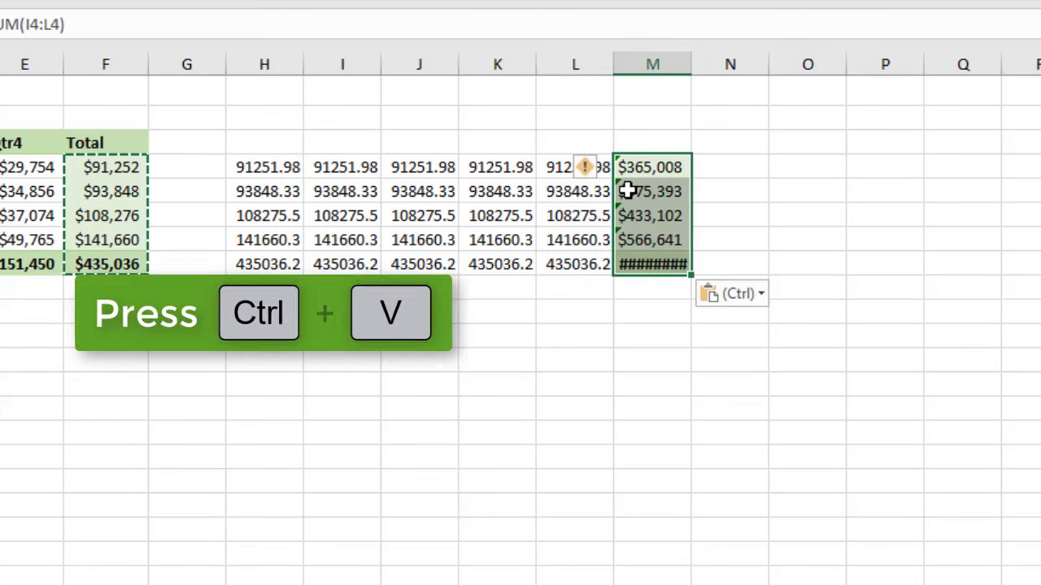
pyautogui.press('ctrl')
pyautogui.press('v')
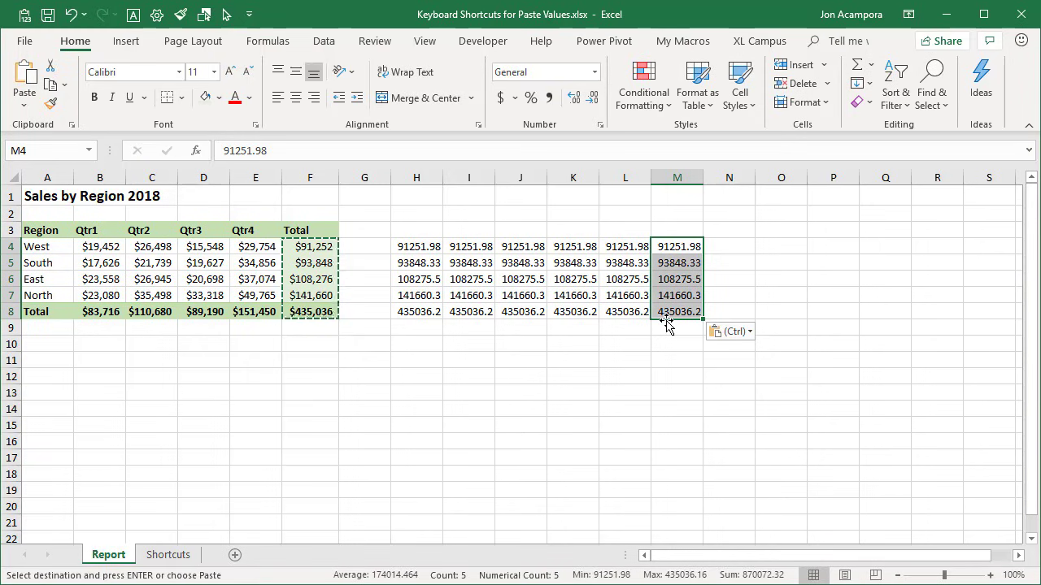
# Step: Configure Paste Buddy's first shortcut, with key V, to use the Values paste option and the None operation, and save the settings
pyautogui.click(744, 41)
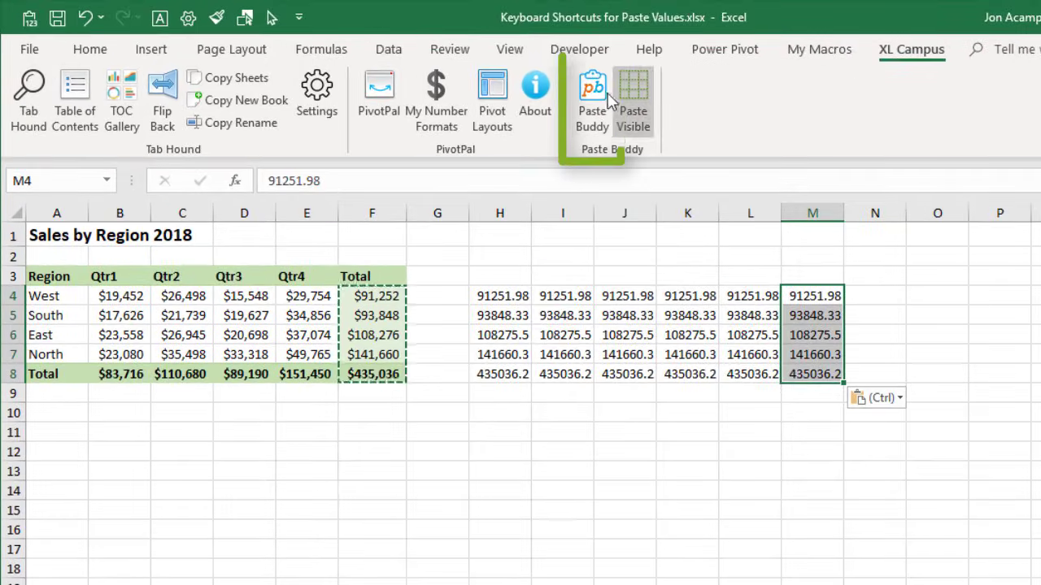
pyautogui.click(592, 101)
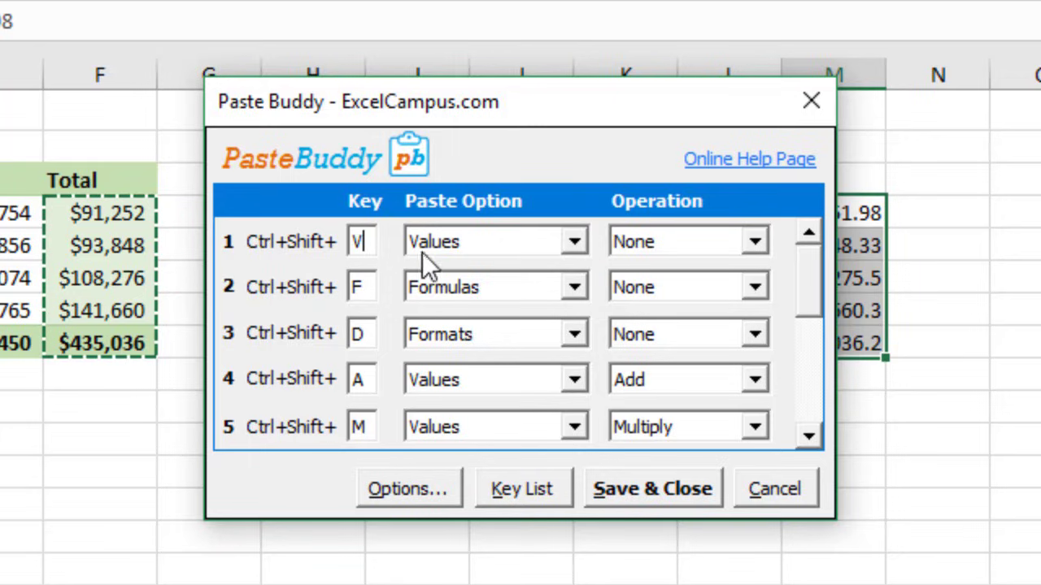
pyautogui.click(469, 241)
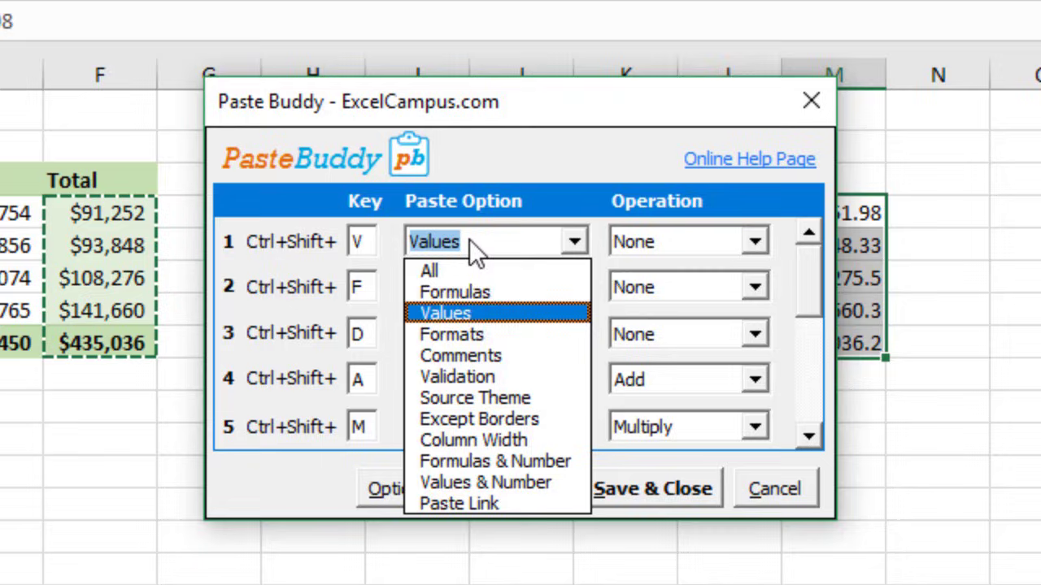
pyautogui.click(460, 309)
pyautogui.click(681, 242)
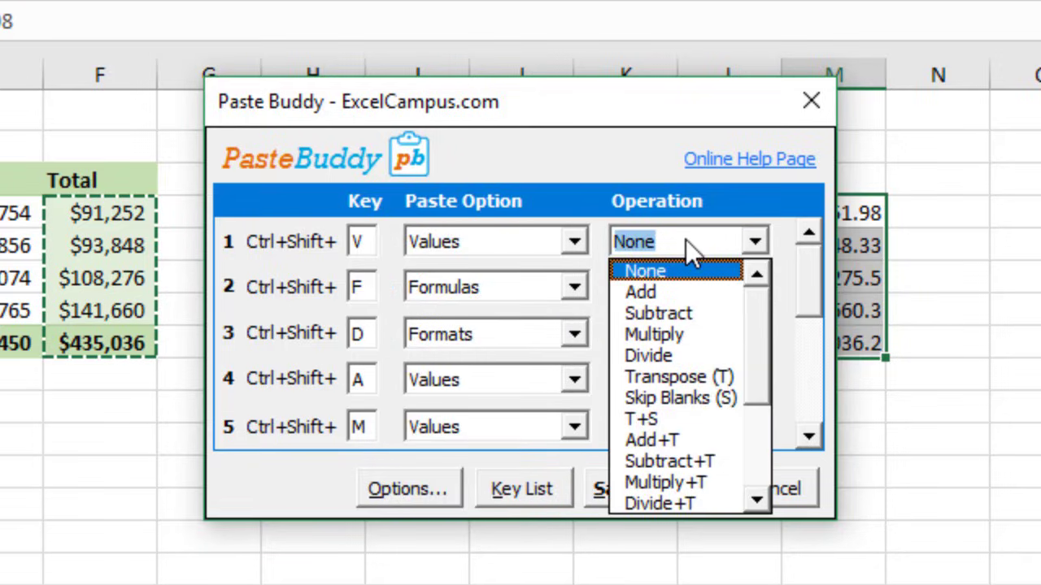
pyautogui.click(685, 240)
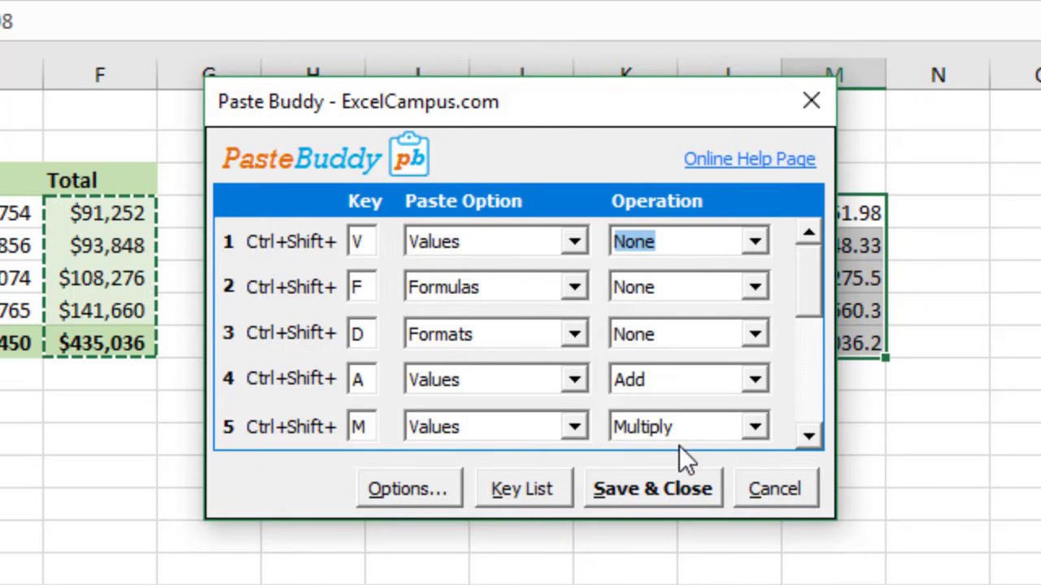
pyautogui.click(671, 496)
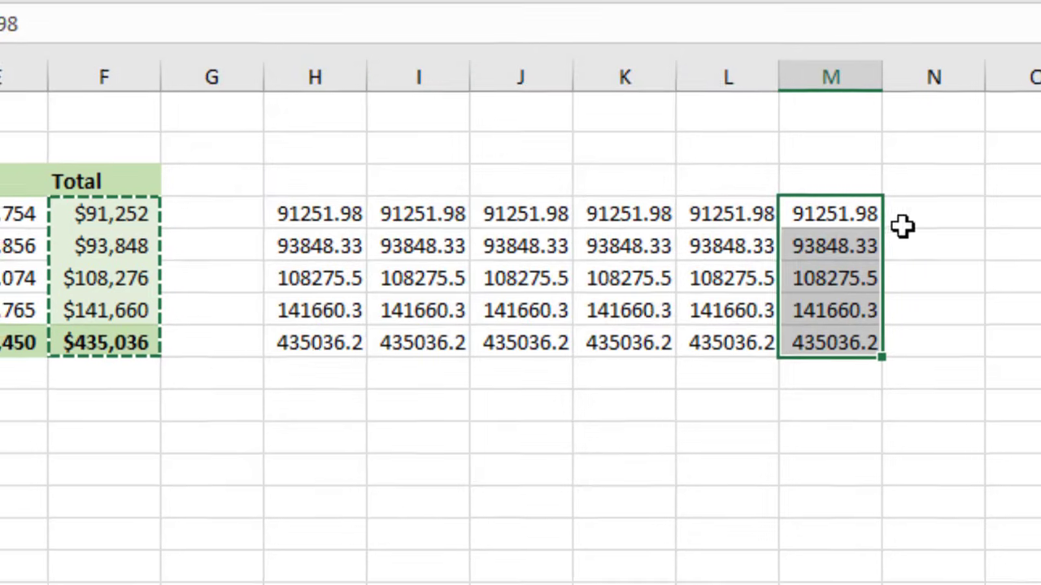
# Step: Paste the copied totals as values starting at N4 with the Paste Buddy shortcut, and undo that paste
pyautogui.click(901, 223)
pyautogui.press('alt')
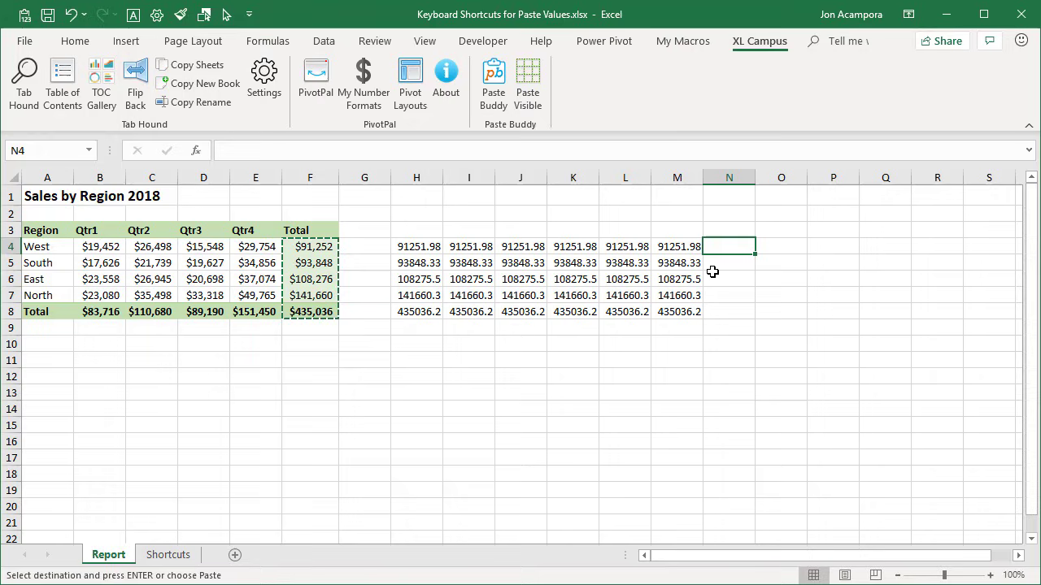
pyautogui.write('91251.98 93848.33 108275.5 141660.3 435036.2')
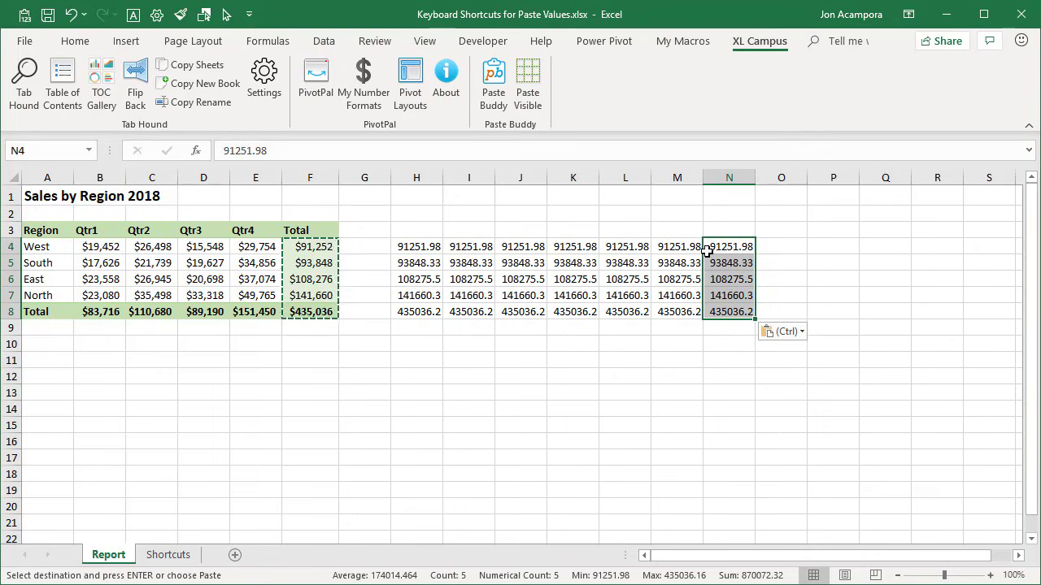
pyautogui.hotkey('ctrl', 'z')
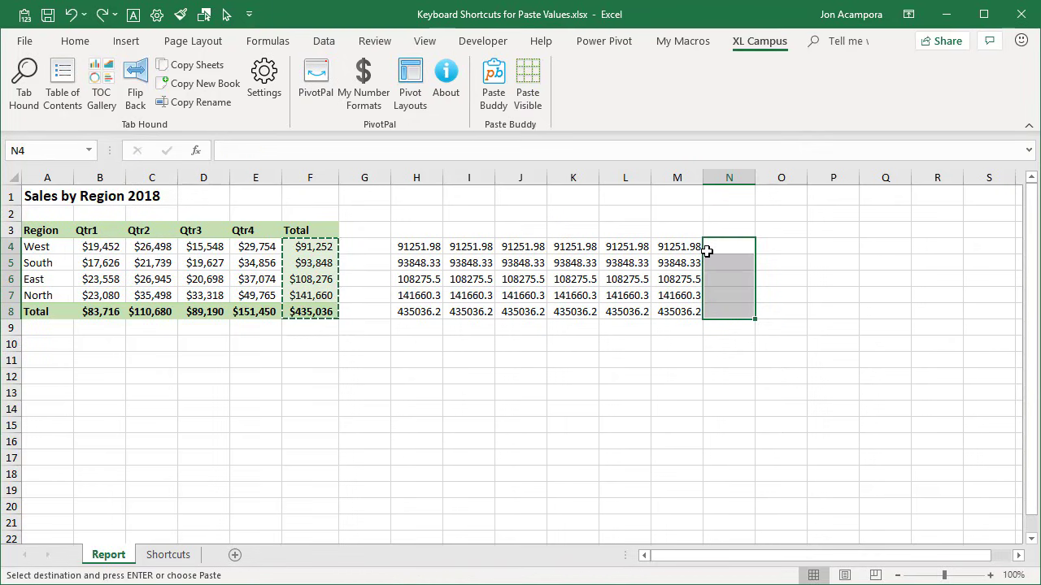